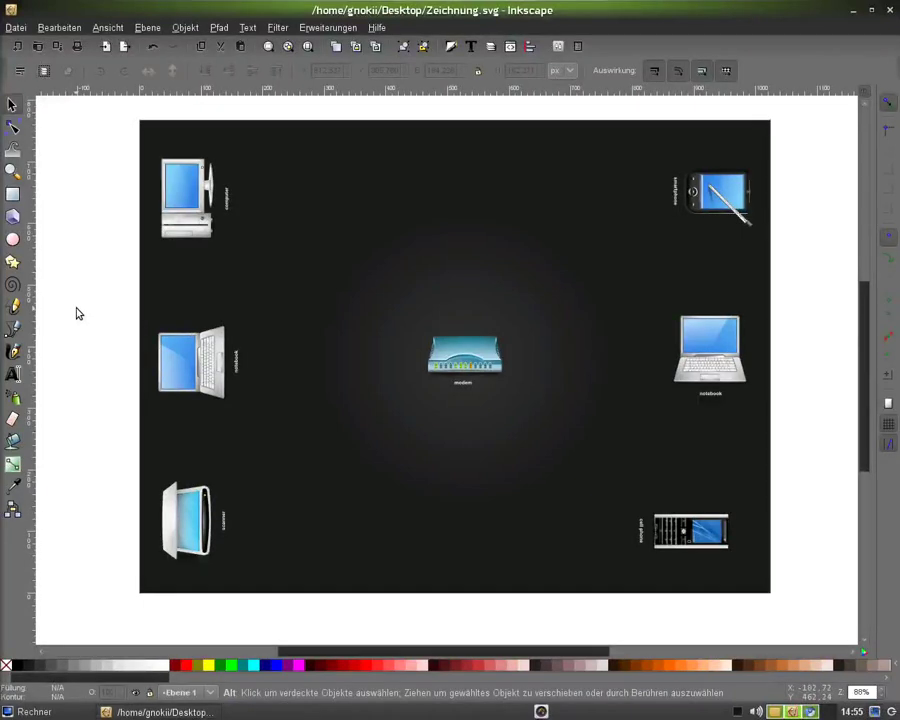
Step: Draw a red-outlined, unfilled rectangle around the central modem and select it
{"action": "key", "text": "alt"}
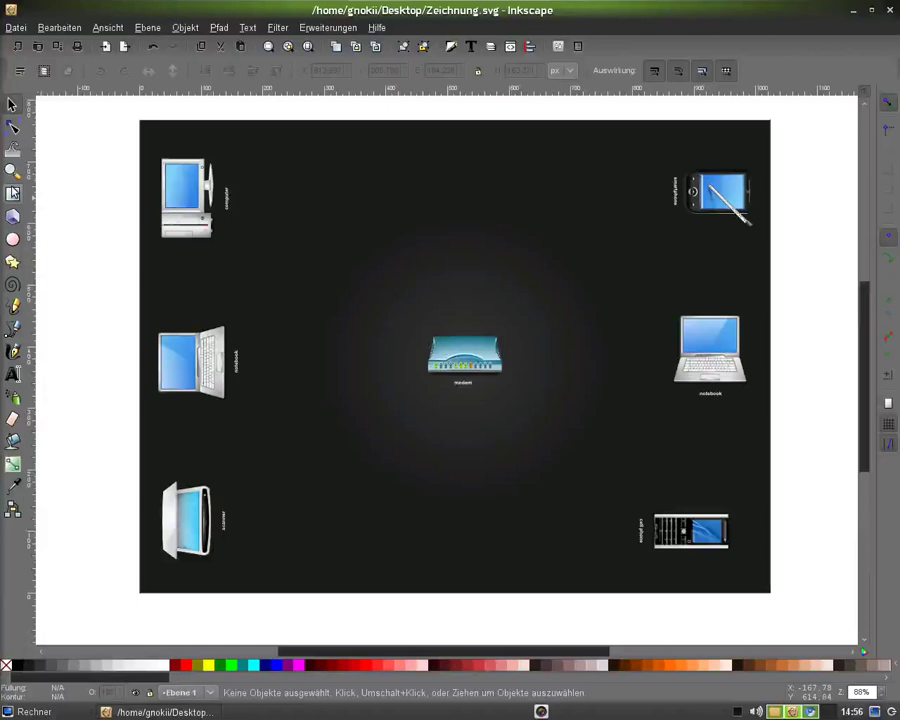
{"action": "left_click", "coordinate": [13, 193]}
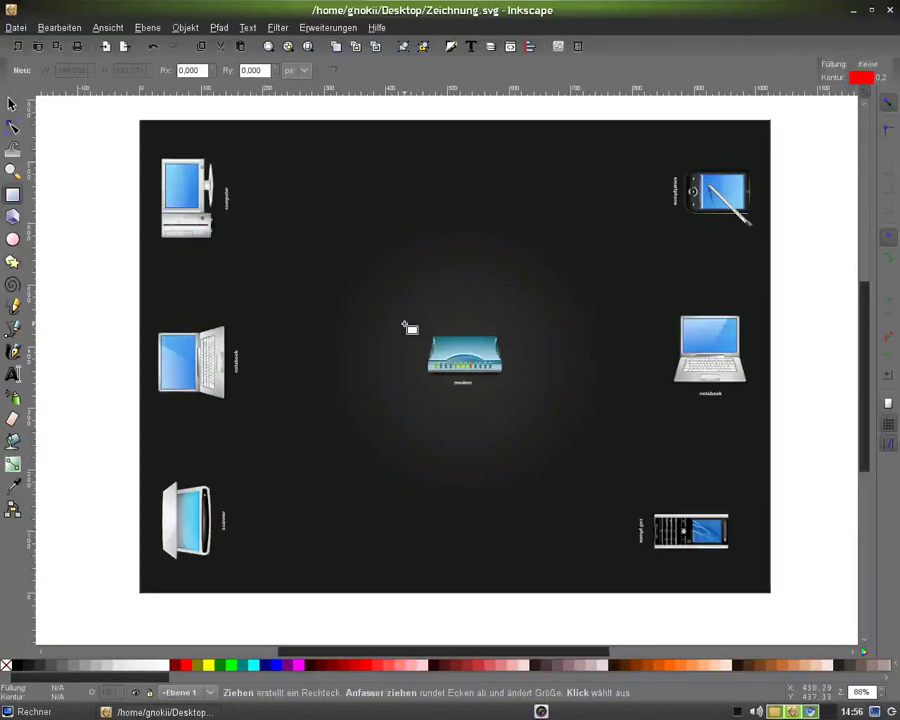
{"action": "left_click_drag", "start_coordinate": [405, 325], "coordinate": [520, 398]}
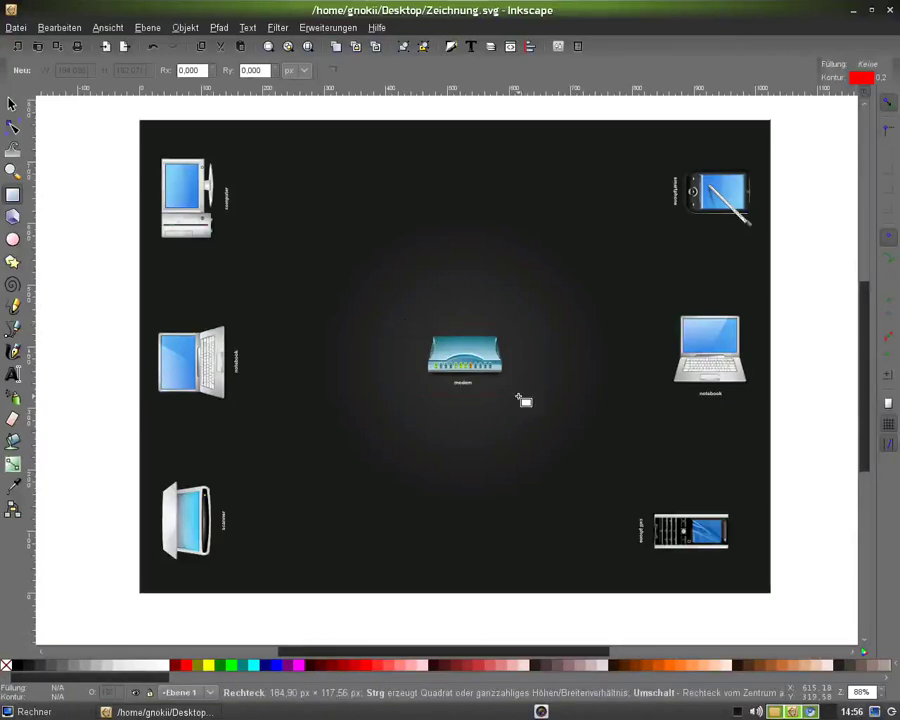
{"action": "left_click_drag", "start_coordinate": [519, 399], "coordinate": [519, 398]}
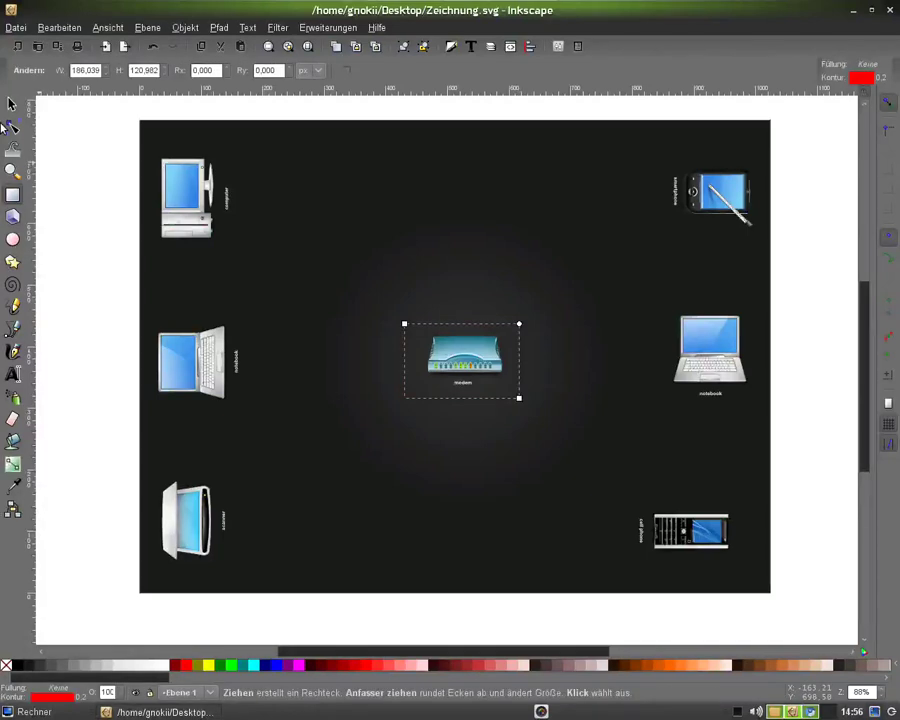
{"action": "left_click", "coordinate": [12, 104]}
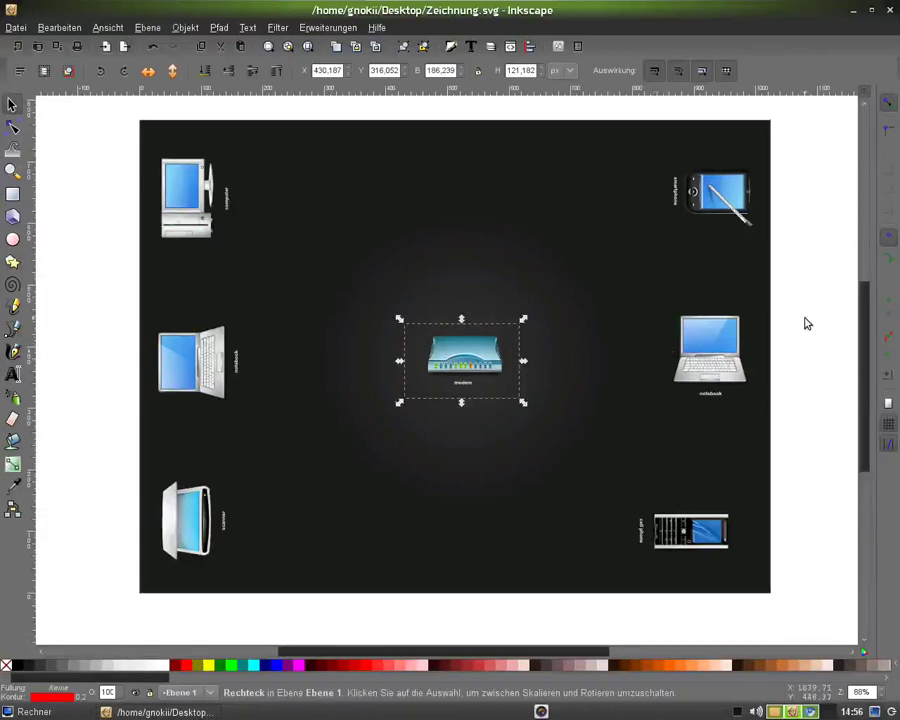
{"action": "key", "text": "Escape"}
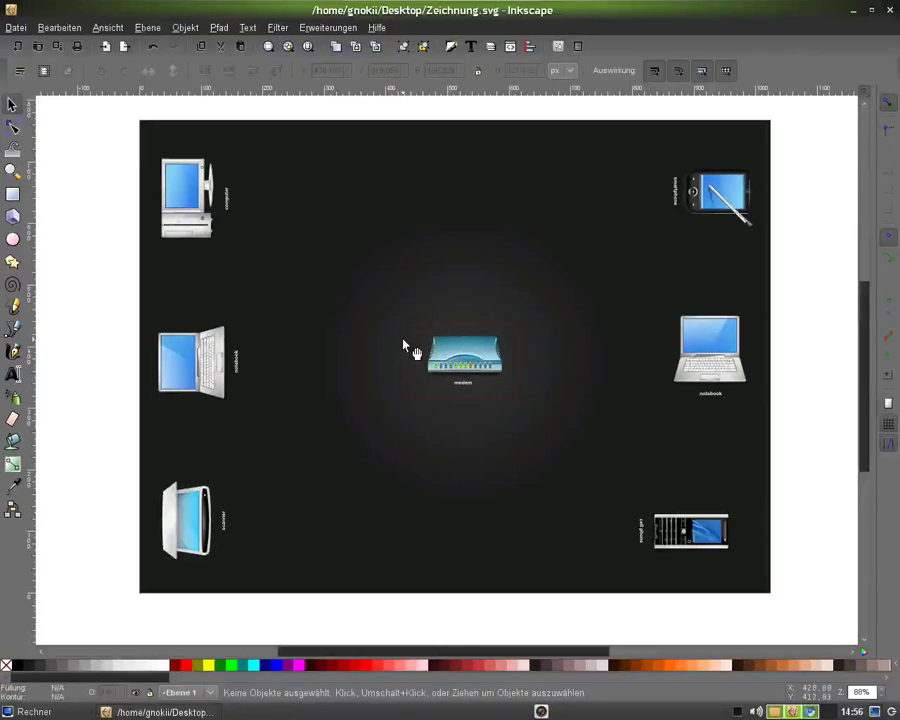
{"action": "left_click", "coordinate": [404, 348]}
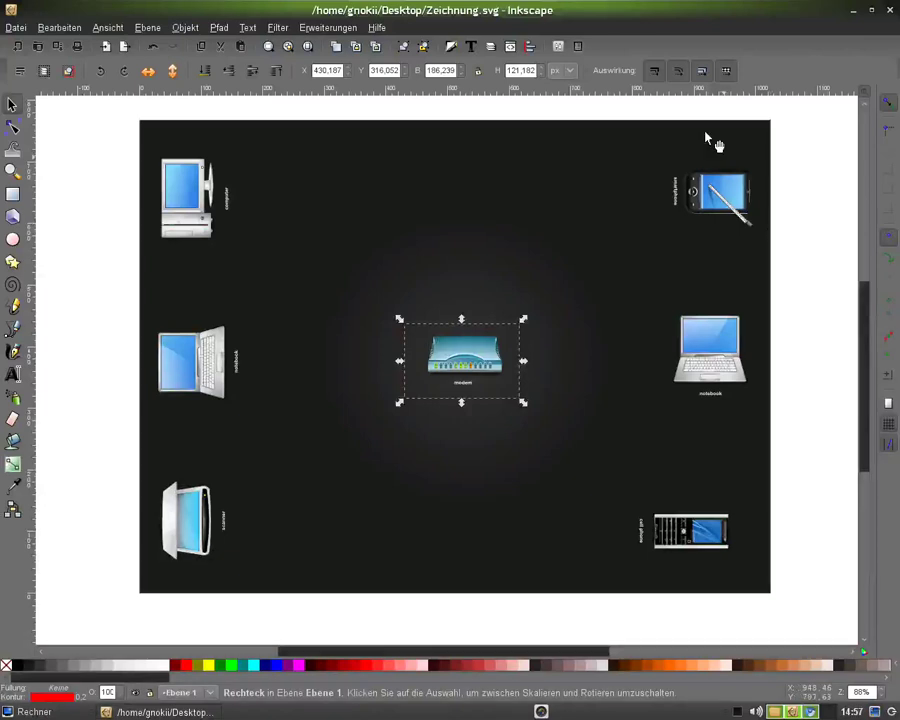
Step: Apply JessyInk Ansicht to the modem frame as Anordnung 1 with 0.8 s duration
{"action": "left_click", "coordinate": [309, 28]}
{"action": "mouse_move", "coordinate": [328, 173]}
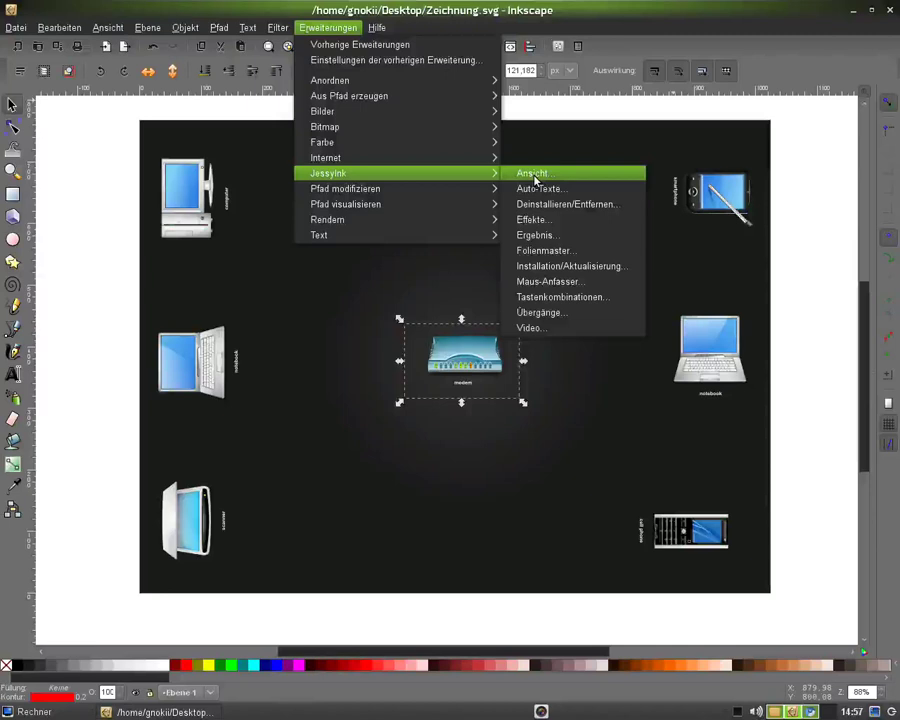
{"action": "left_click", "coordinate": [533, 174]}
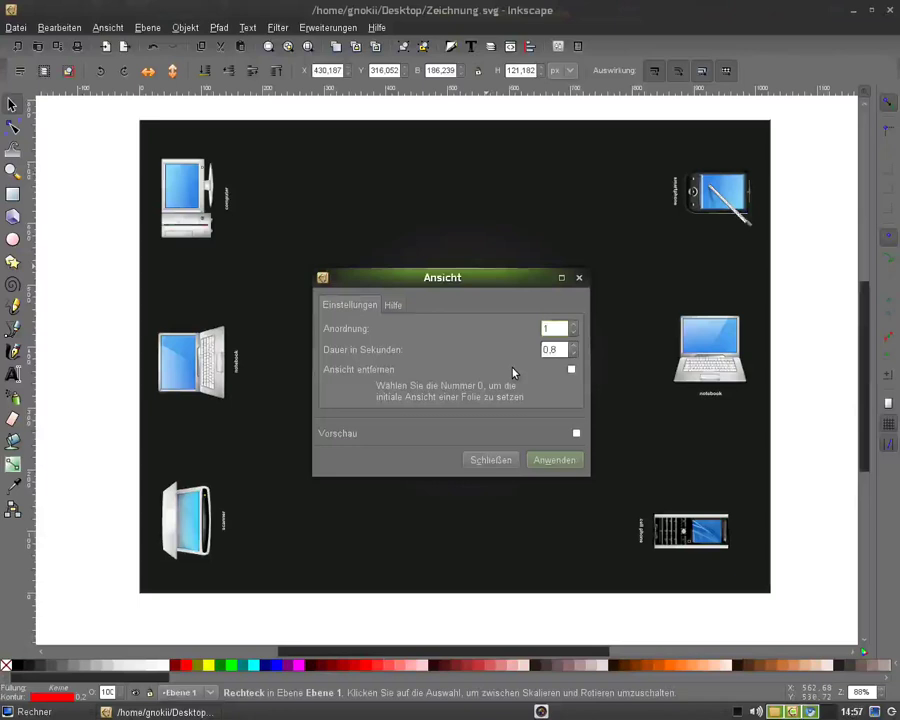
{"action": "left_click", "coordinate": [553, 462]}
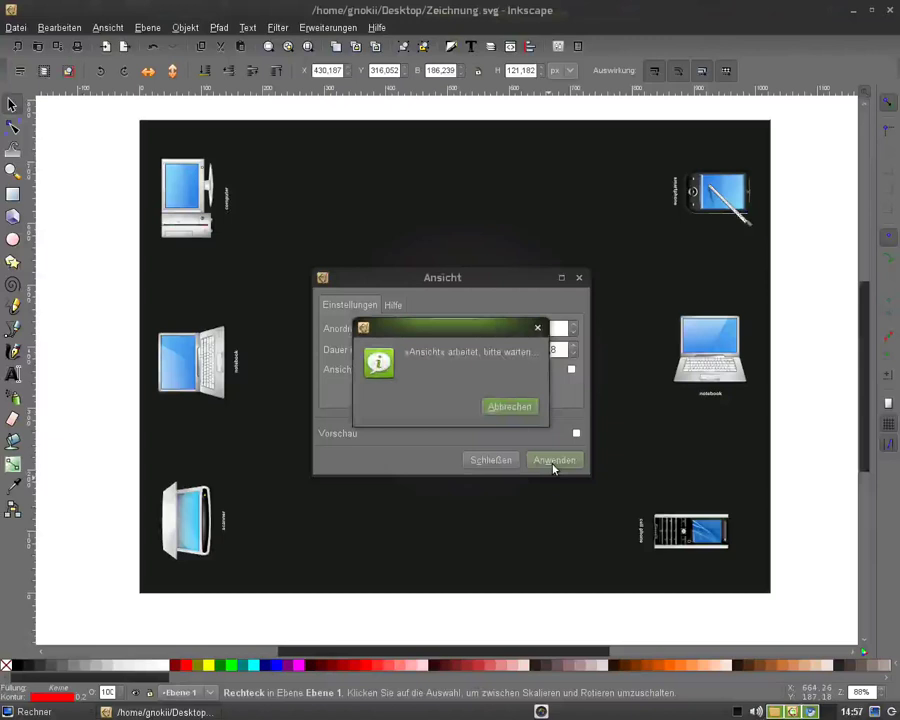
{"action": "left_click", "coordinate": [578, 280]}
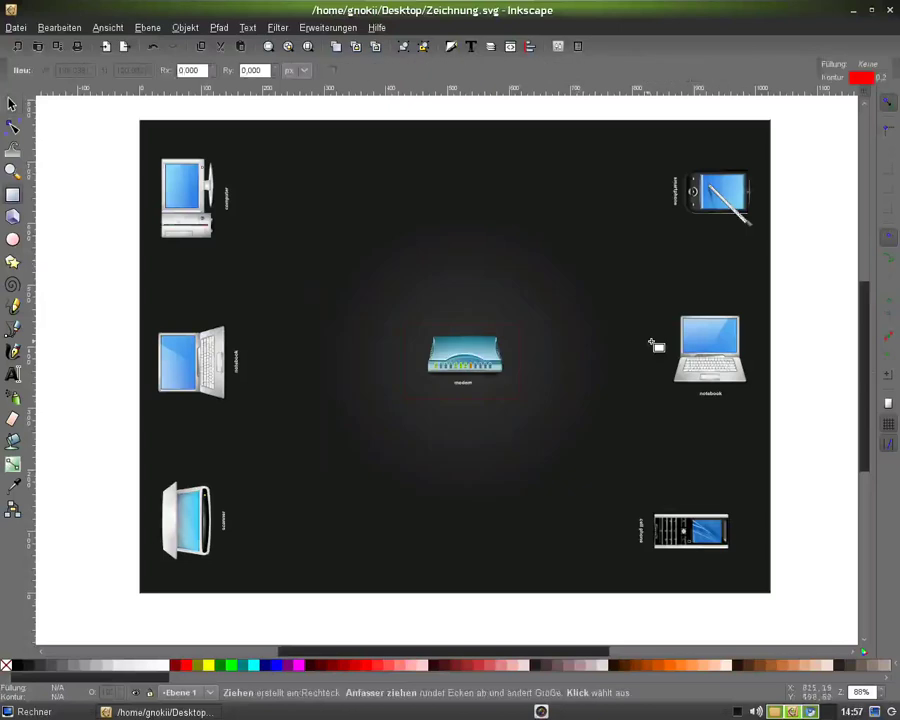
Step: Draw a rectangle framing the right-hand notebook
{"action": "left_click_drag", "start_coordinate": [655, 345], "coordinate": [766, 413]}
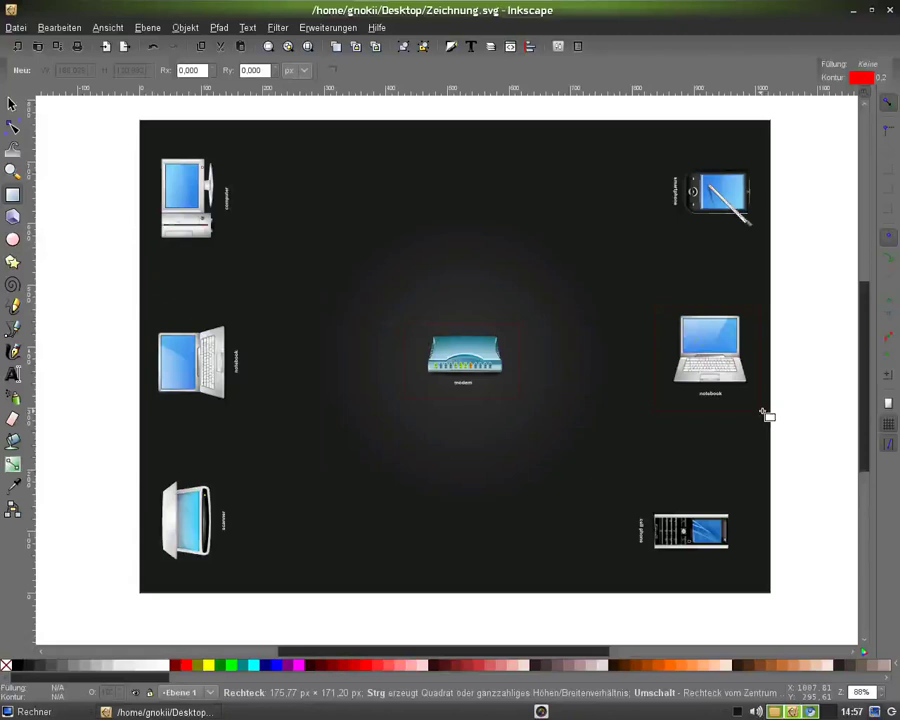
{"action": "left_click_drag", "start_coordinate": [766, 413], "coordinate": [766, 413]}
{"action": "key", "text": "s"}
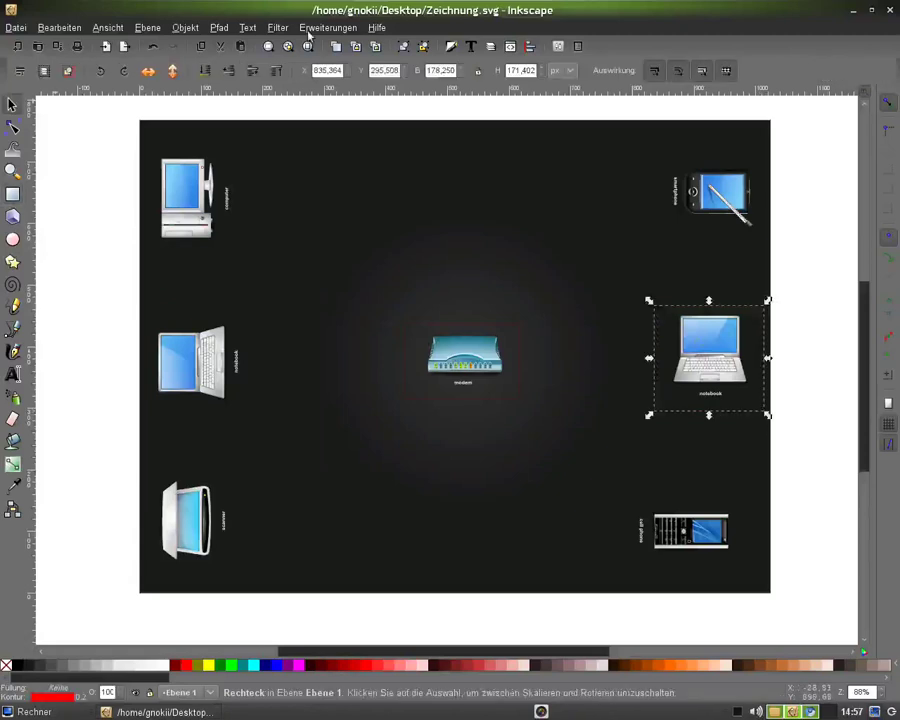
Step: Make the notebook frame JessyInk view 2 and save Zeichnung.svg
{"action": "left_click", "coordinate": [309, 30]}
{"action": "mouse_move", "coordinate": [330, 173]}
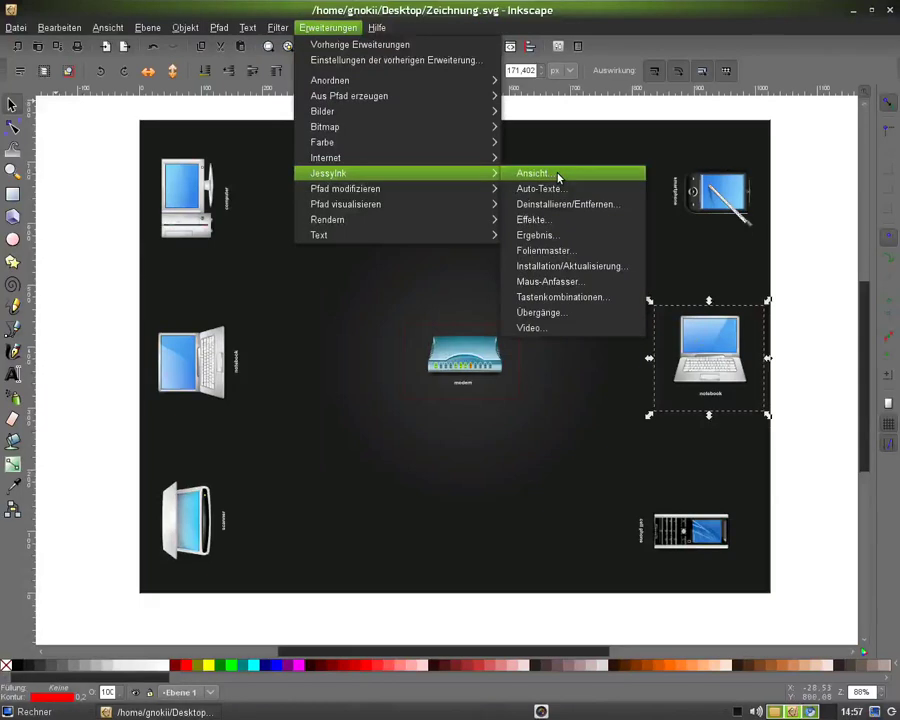
{"action": "left_click", "coordinate": [558, 177]}
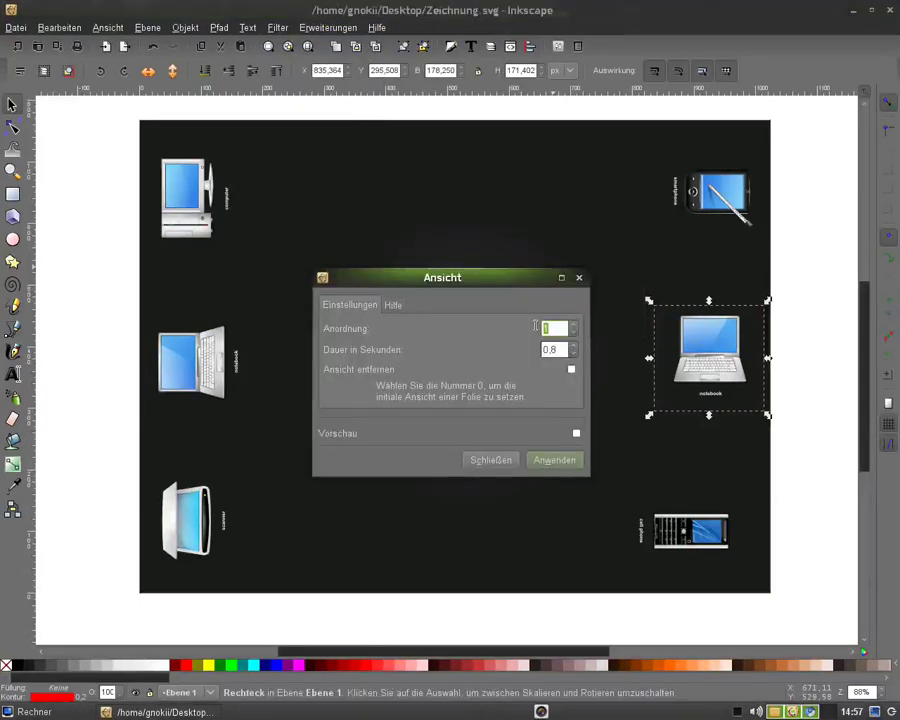
{"action": "type", "text": "2"}
{"action": "left_click", "coordinate": [555, 461]}
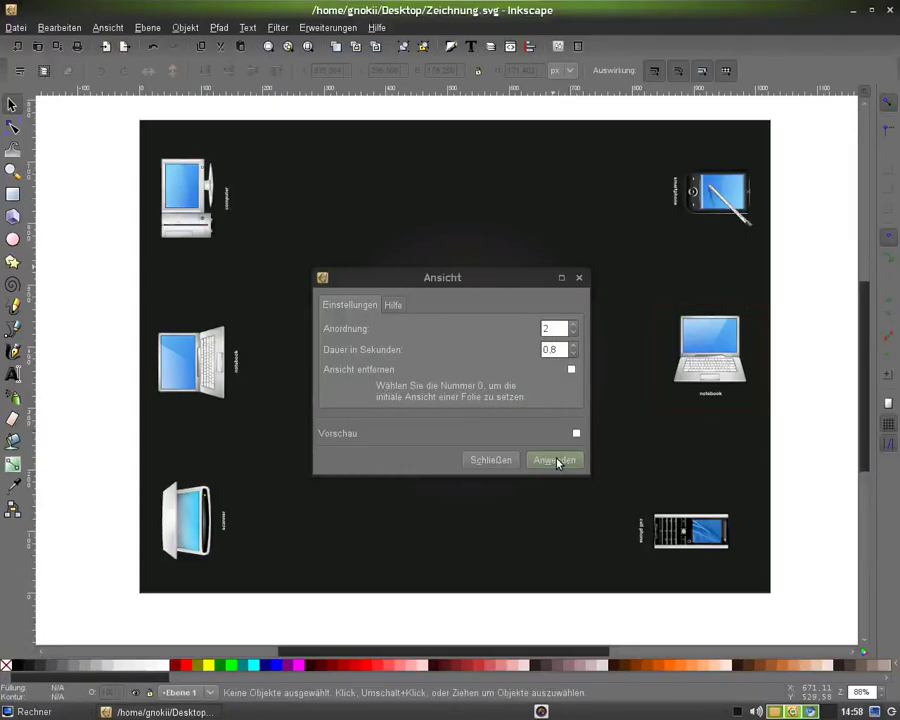
{"action": "left_click", "coordinate": [57, 46]}
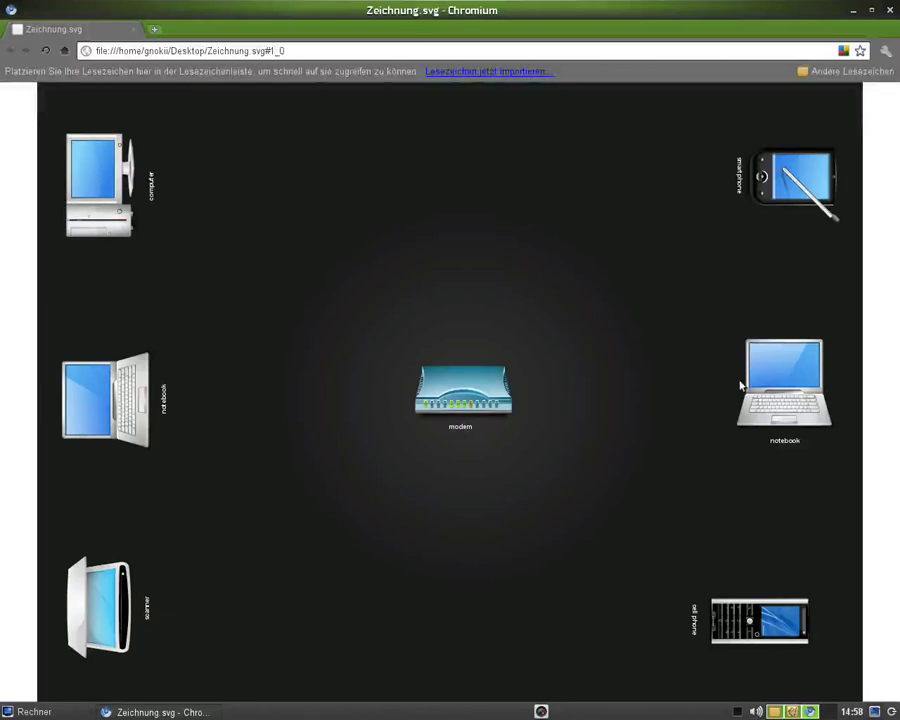
Step: Advance the Chromium presentation to the modem and notebook views, then step back to the modem
{"action": "left_click", "coordinate": [650, 418]}
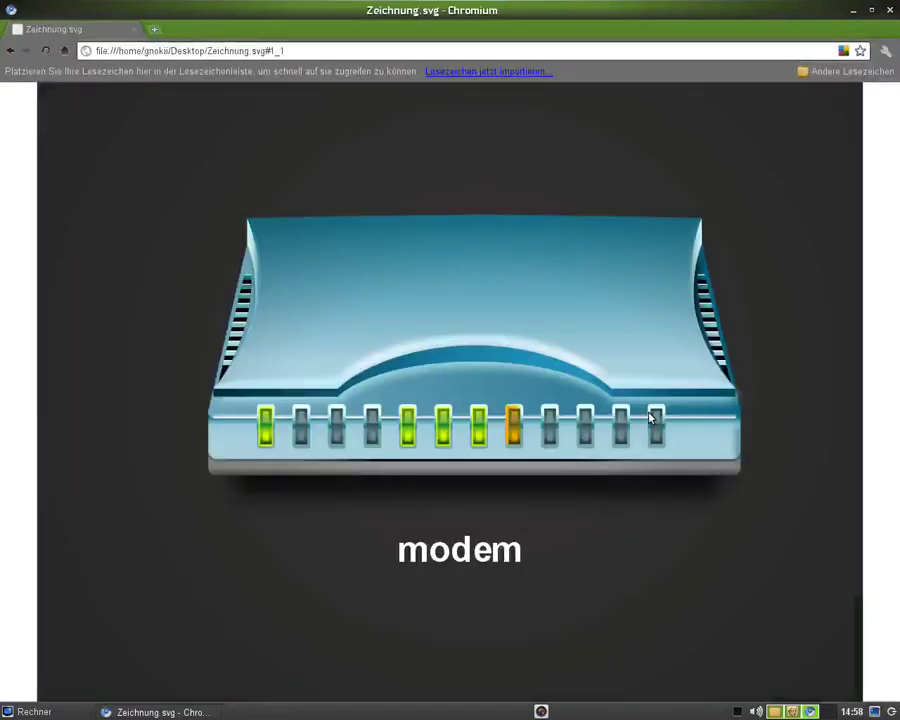
{"action": "left_click", "coordinate": [780, 266]}
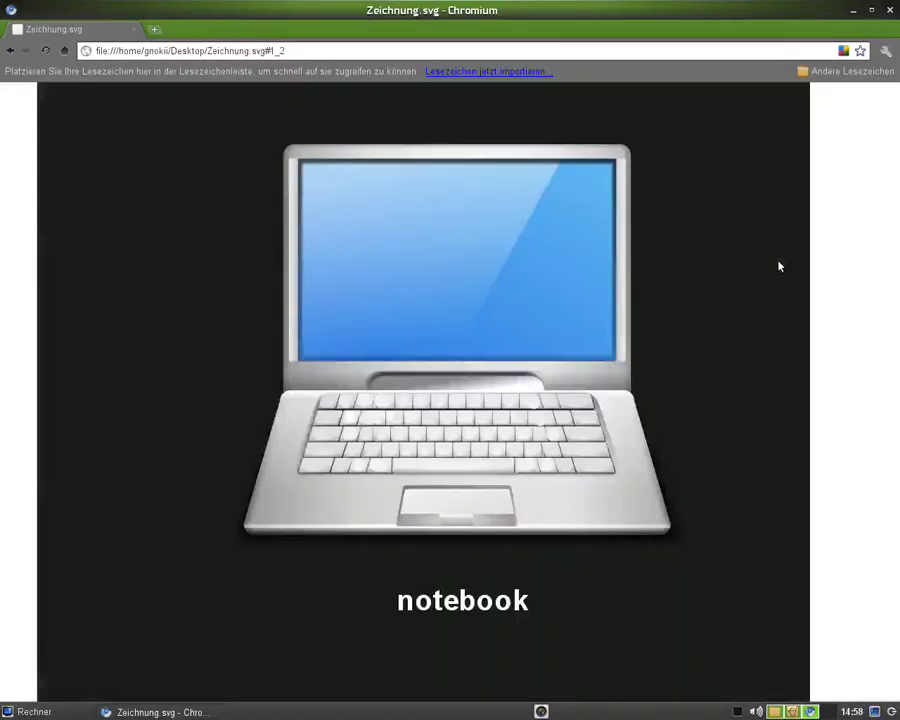
{"action": "key", "text": "Left"}
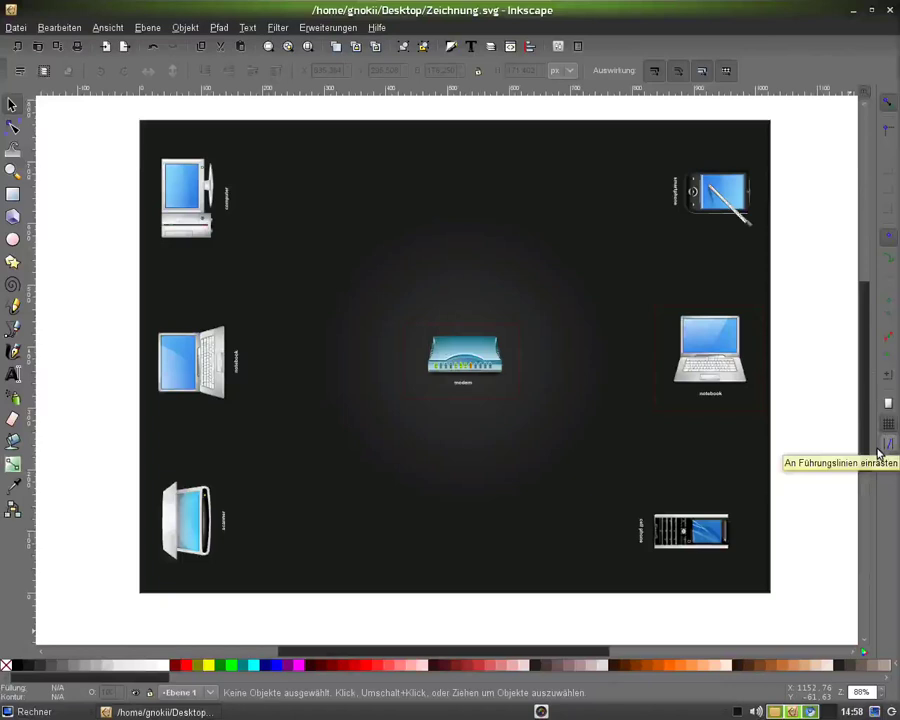
Step: Rotate the modem frame 90° into an upright portrait rectangle and reselect it
{"action": "left_click", "coordinate": [519, 335]}
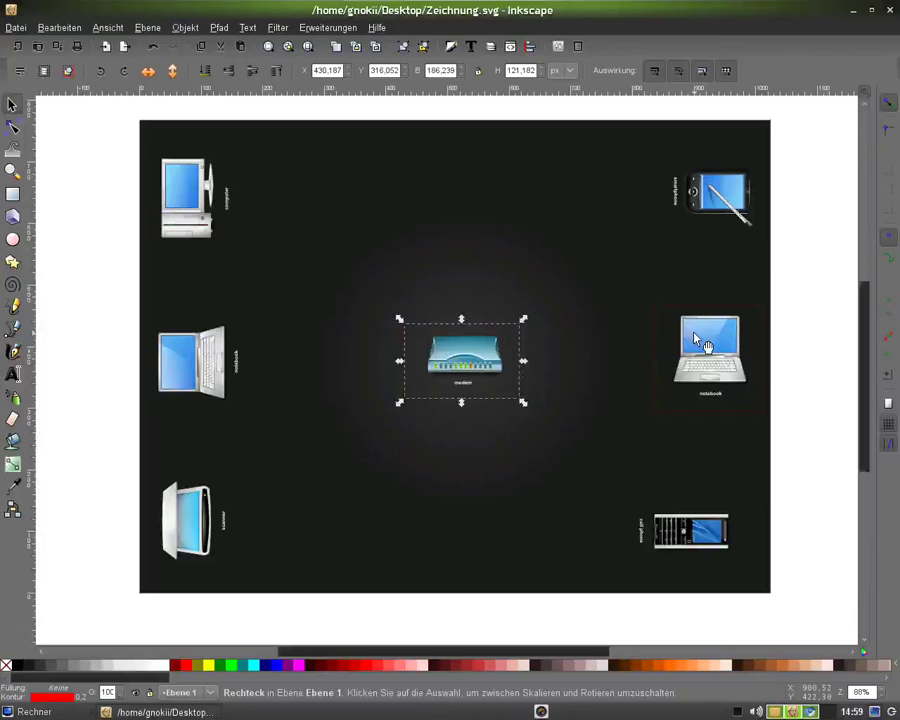
{"action": "key", "text": "ctrl"}
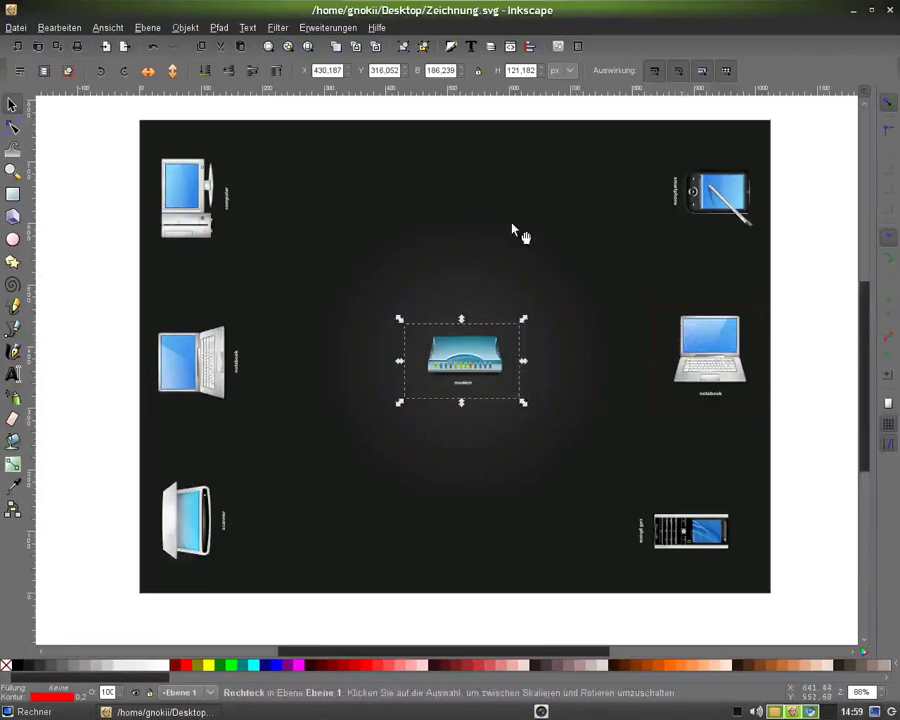
{"action": "key", "text": "ctrl+bracketleft"}
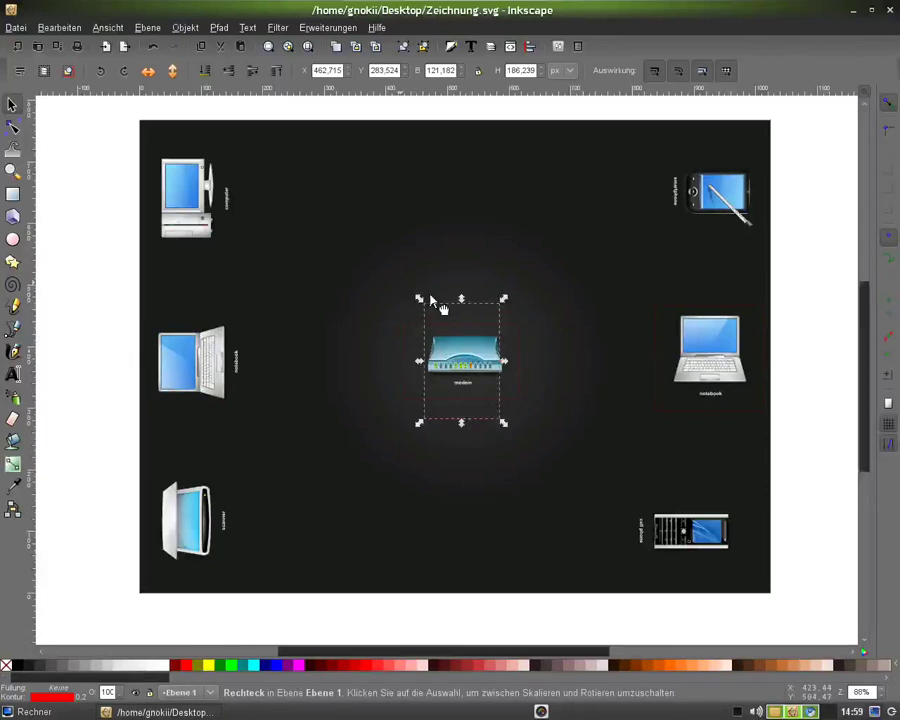
{"action": "left_click", "coordinate": [404, 289]}
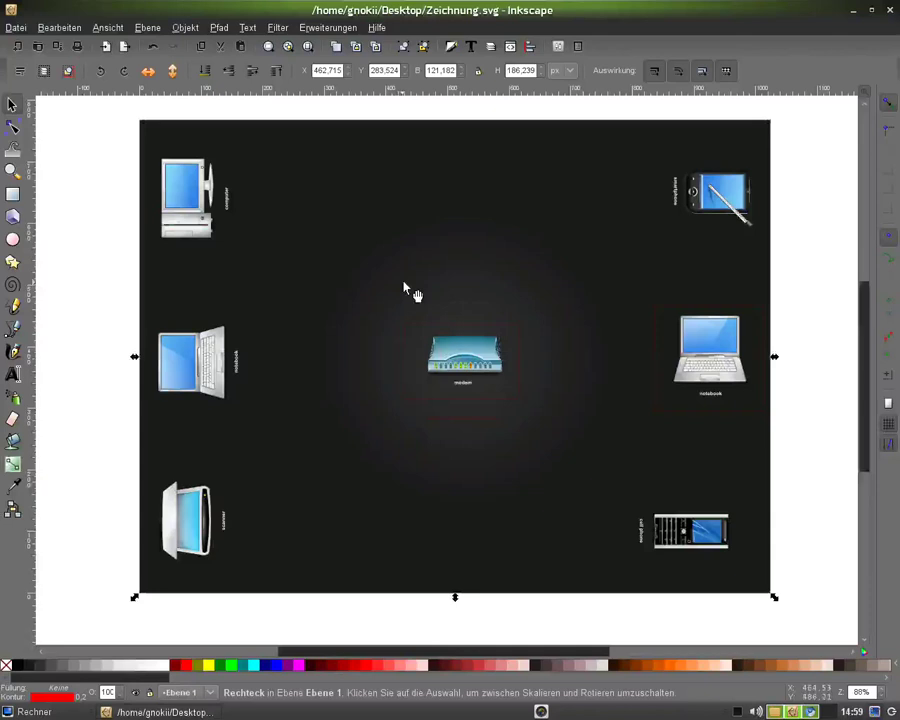
{"action": "left_click", "coordinate": [432, 304]}
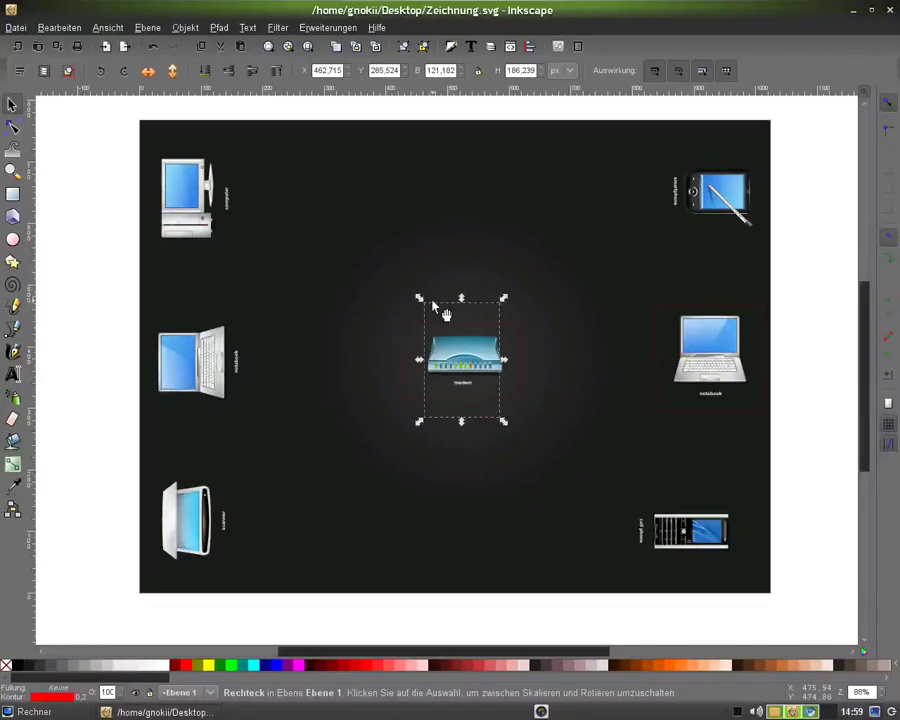
Step: Move the upright frame with arrow keys over the top-left computer icon
{"action": "key", "text": "shift+Up"}
{"action": "key", "text": "shift+Up"}
{"action": "key", "text": "shift+Up"}
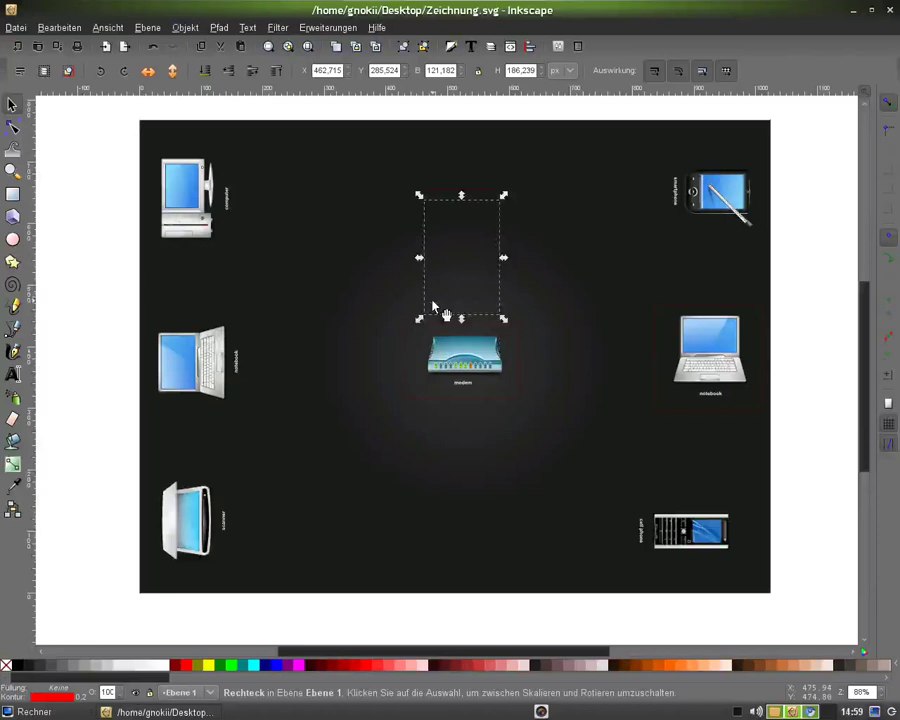
{"action": "key", "text": "shift+Up"}
{"action": "key", "text": "shift+Up"}
{"action": "key", "text": "shift+Up"}
{"action": "key", "text": "Left"}
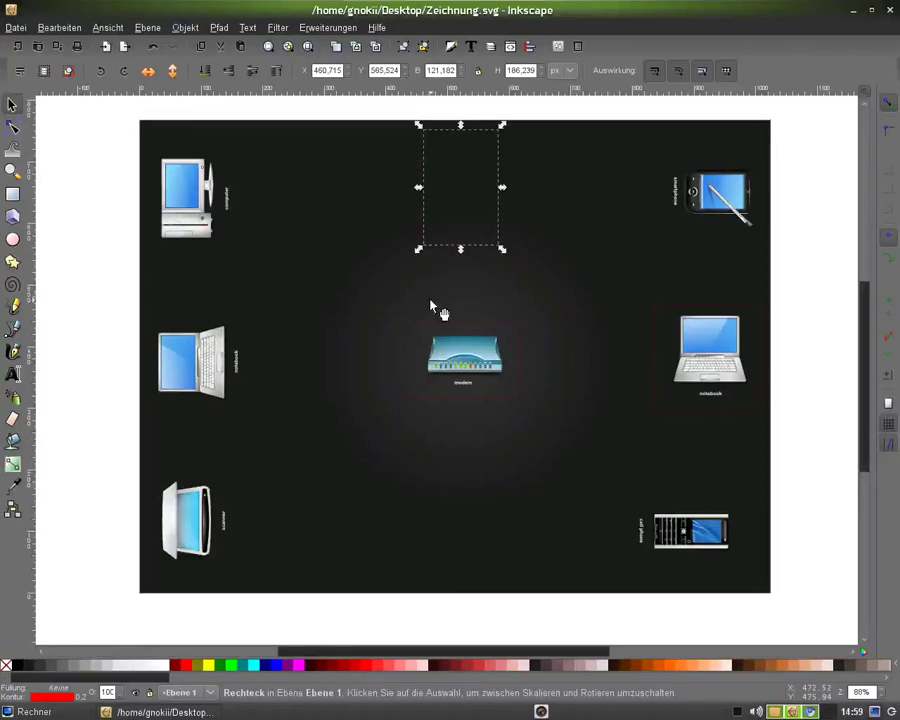
{"action": "key", "text": "shift+Left"}
{"action": "key", "text": "shift+Left"}
{"action": "key", "text": "shift+Left"}
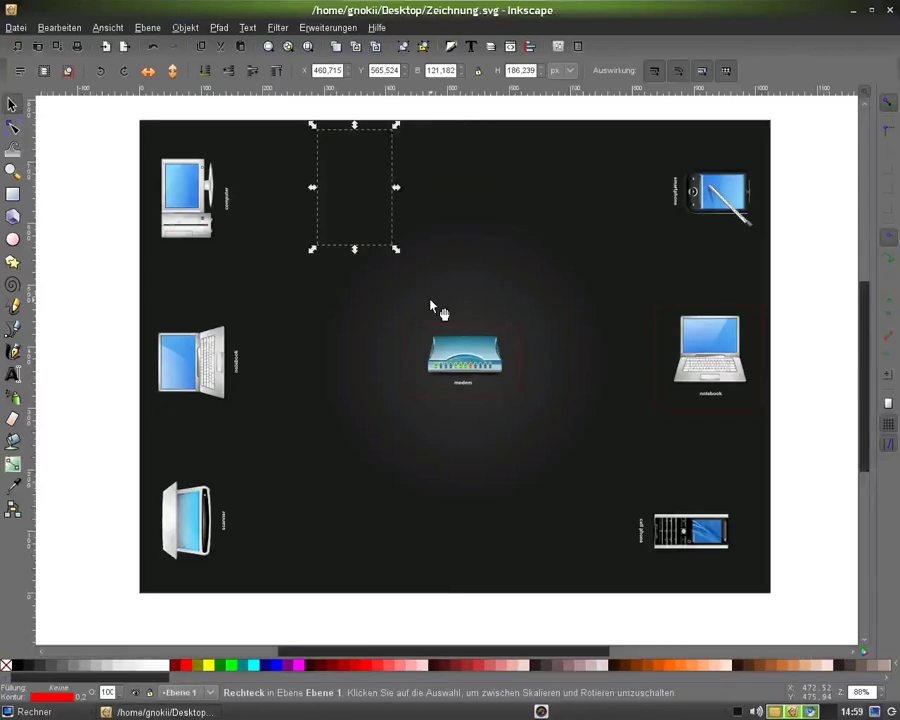
{"action": "key", "text": "shift+Left"}
{"action": "key", "text": "shift+Left"}
{"action": "key", "text": "shift+Left"}
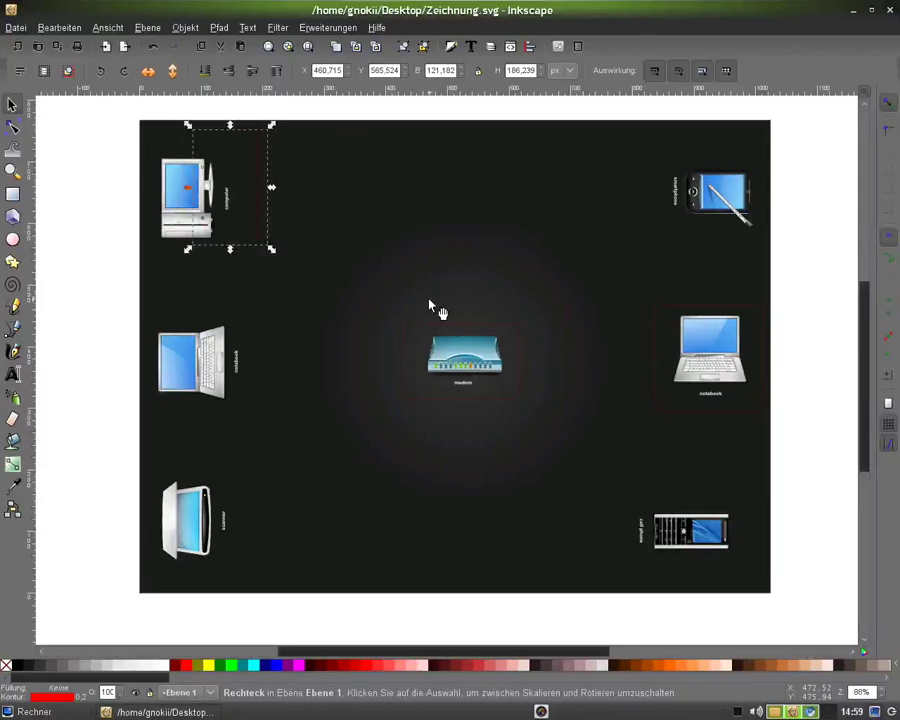
{"action": "key", "text": "shift+Left"}
{"action": "key", "text": "shift+Left"}
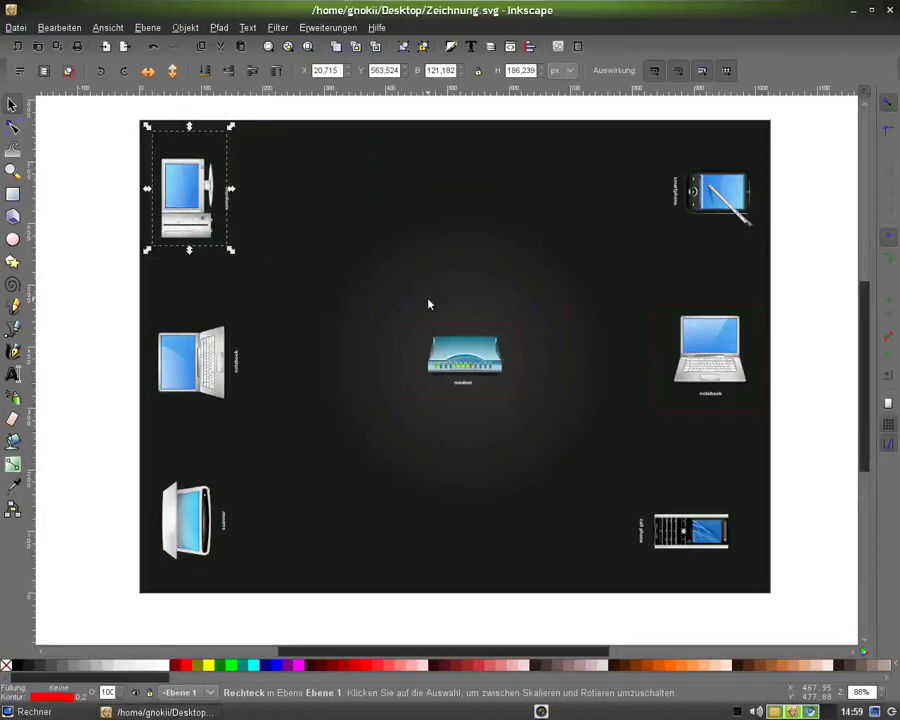
{"action": "key", "text": "Right"}
{"action": "key", "text": "Right"}
{"action": "key", "text": "Right"}
{"action": "key", "text": "Down"}
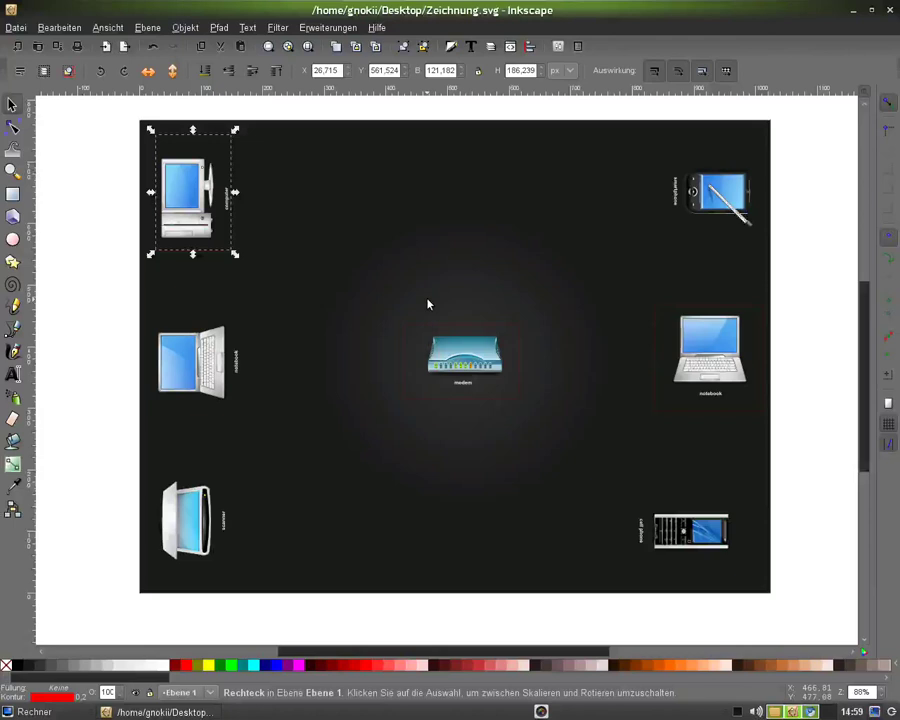
{"action": "key", "text": "Down"}
{"action": "key", "text": "Down"}
{"action": "key", "text": "Down"}
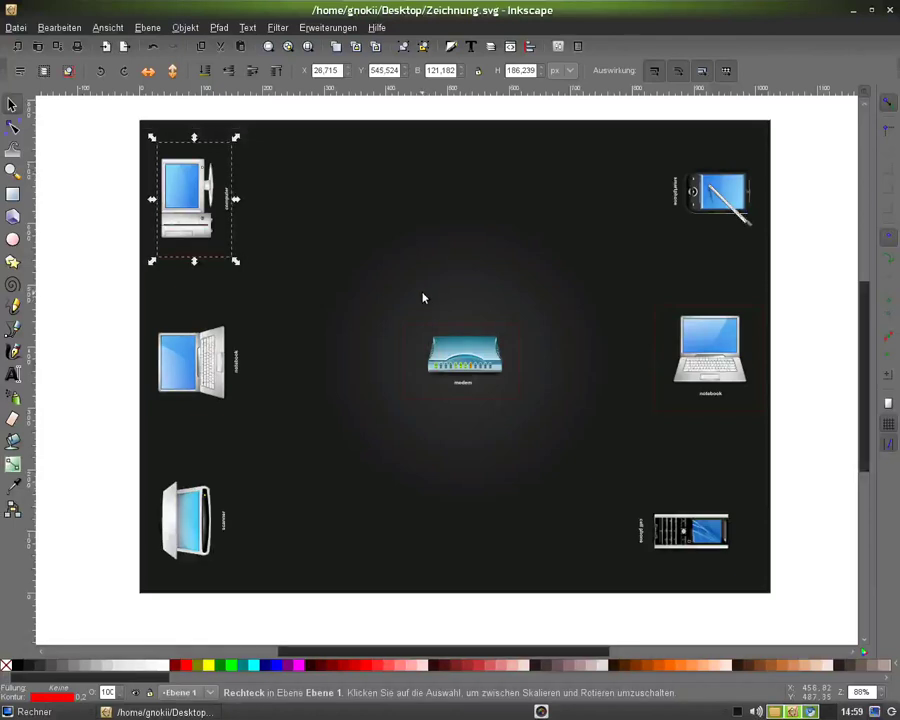
{"action": "left_click", "coordinate": [327, 27]}
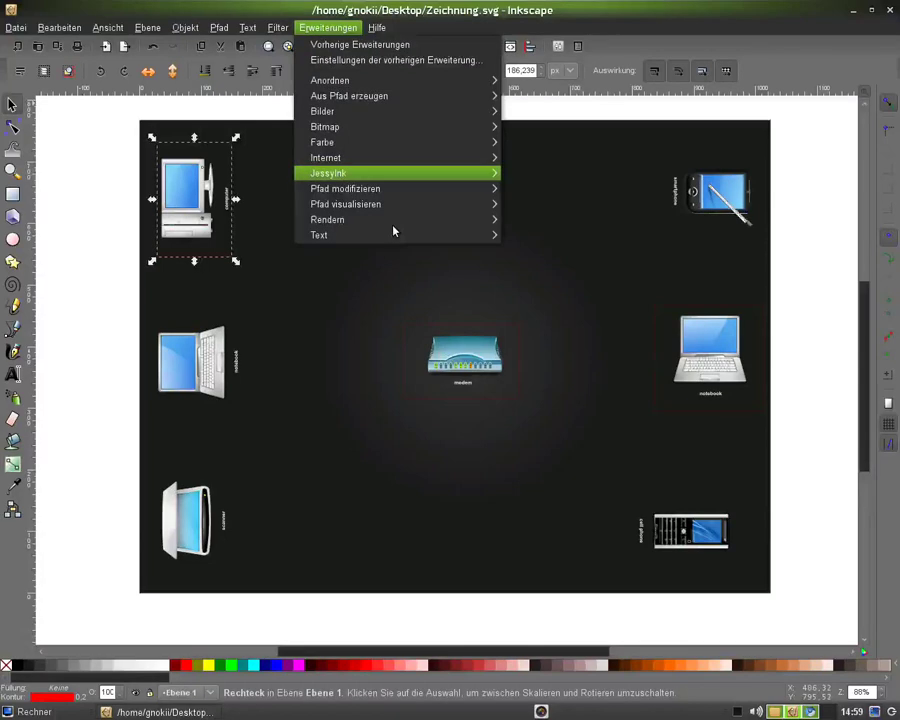
{"action": "mouse_move", "coordinate": [330, 173]}
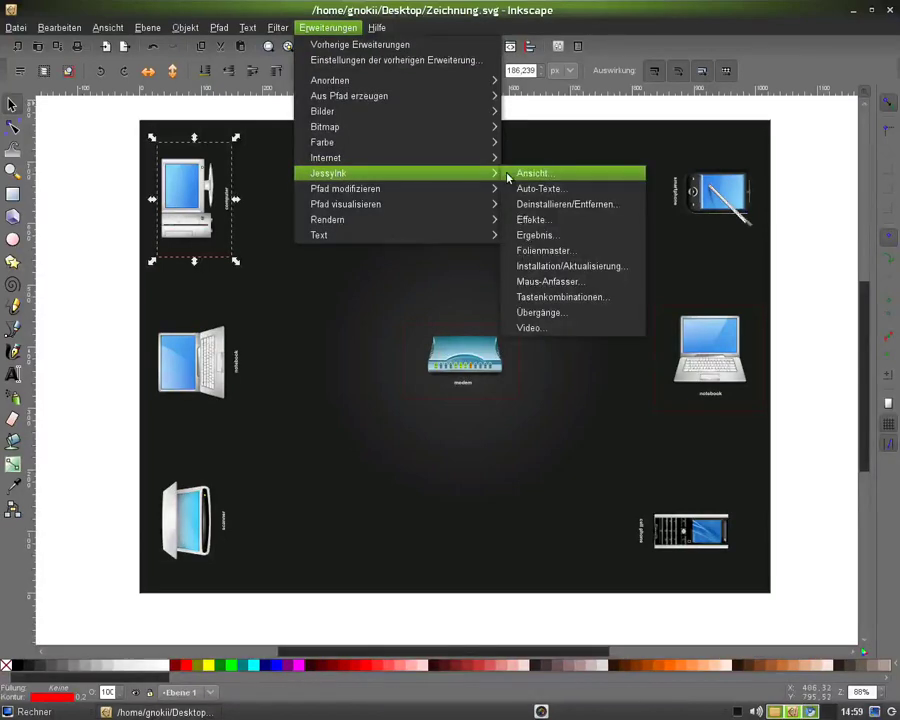
Step: Apply JessyInk Ansicht to the computer frame as view 3 with 0.8 s duration
{"action": "left_click", "coordinate": [530, 173]}
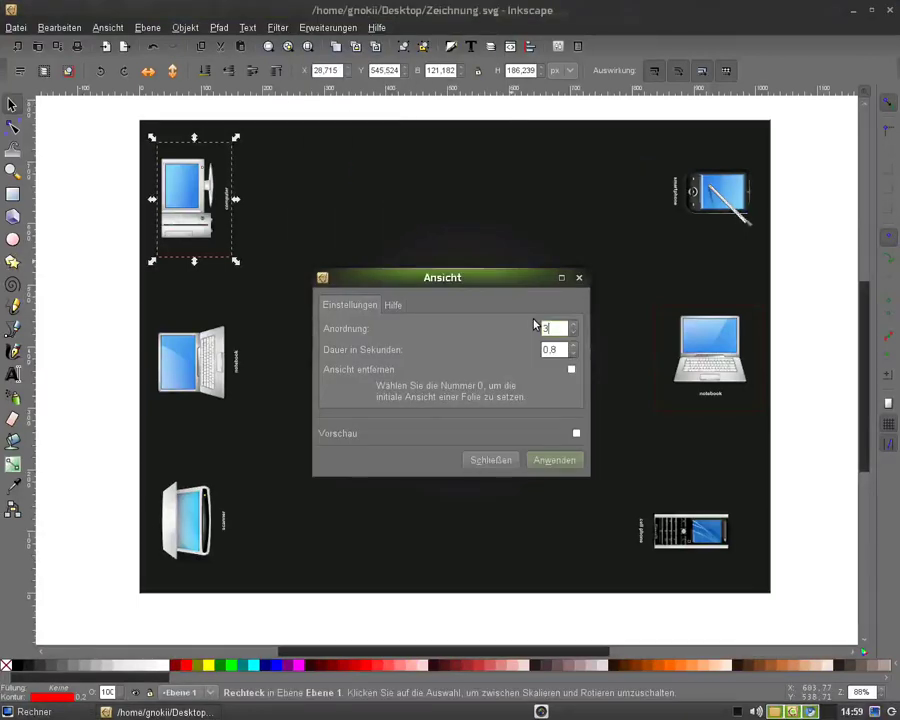
{"action": "left_click", "coordinate": [552, 460]}
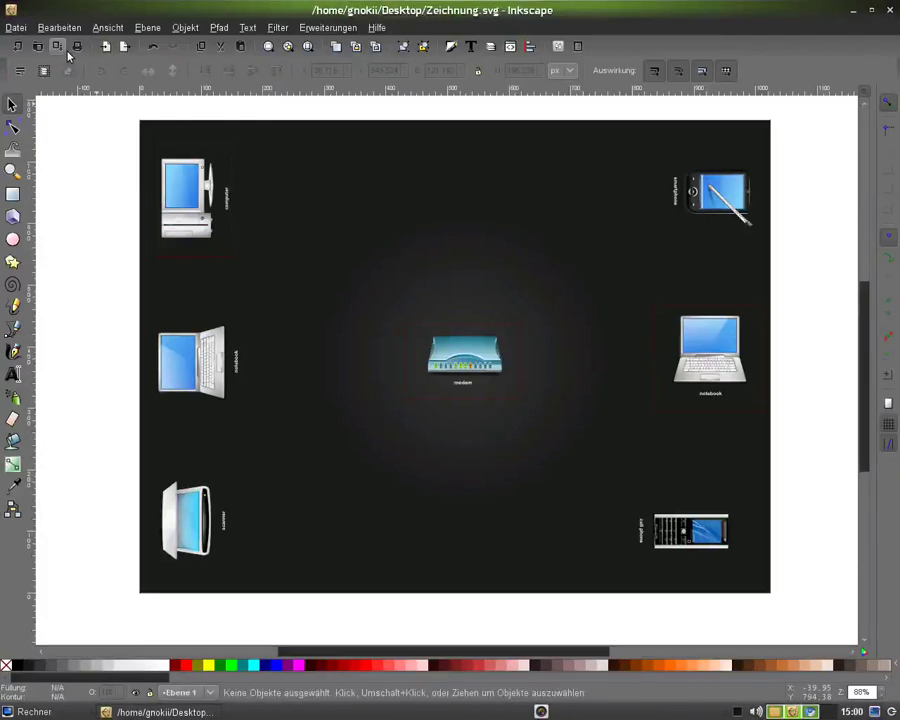
Step: Reload the presentation in Chromium and step through the overview, notebook and computer views
{"action": "left_click", "coordinate": [812, 712]}
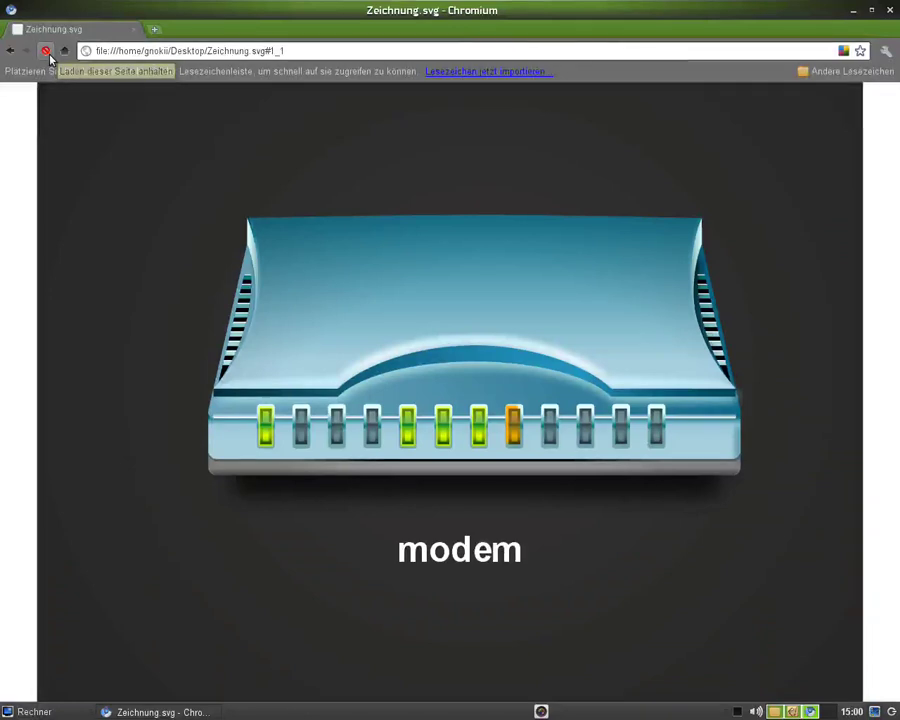
{"action": "left_click", "coordinate": [45, 132]}
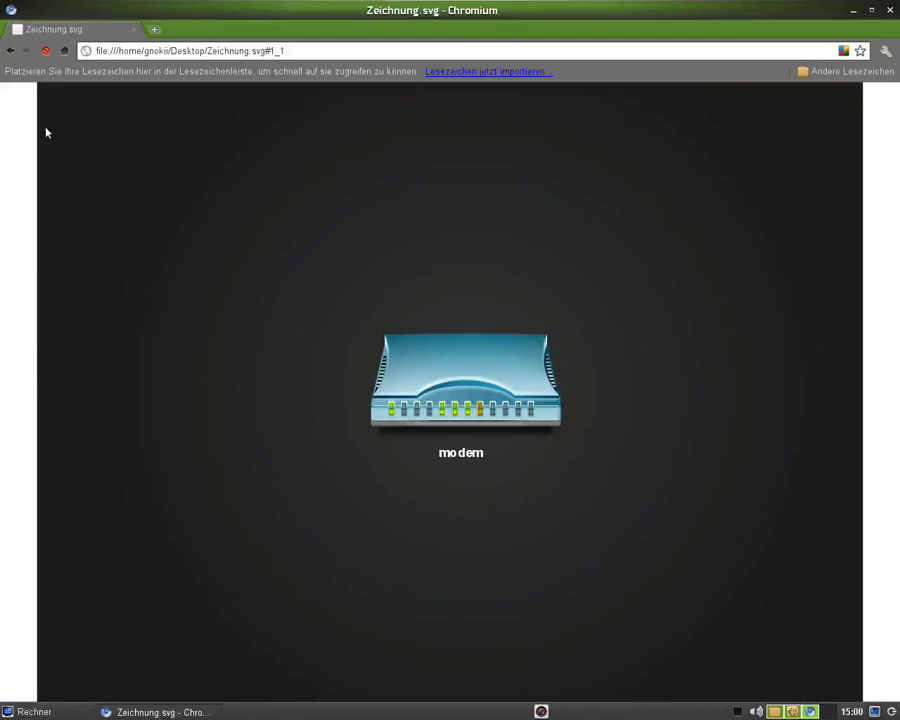
{"action": "left_click", "coordinate": [45, 132]}
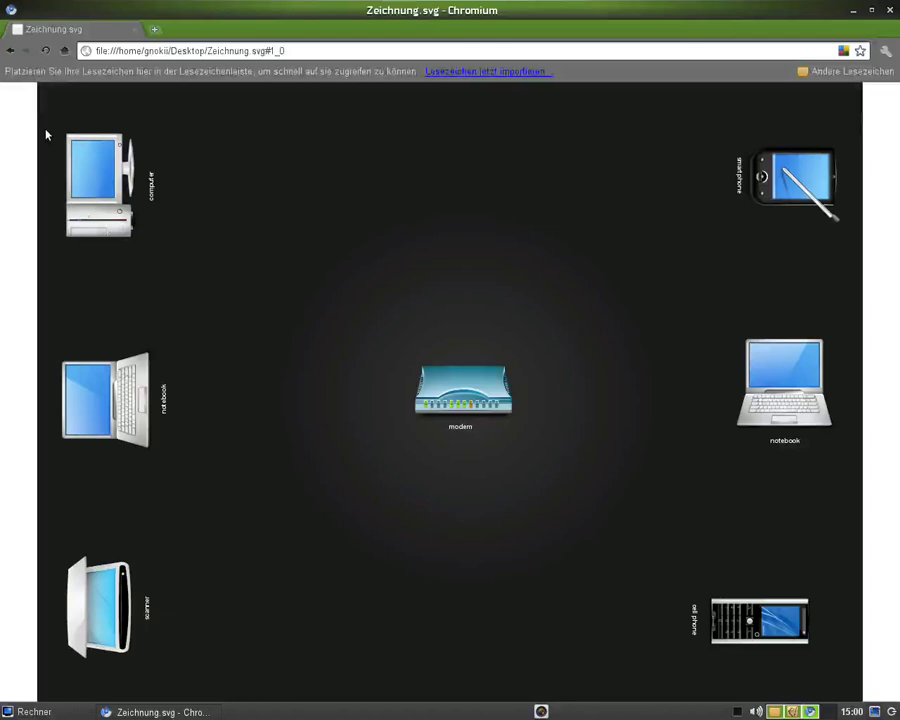
{"action": "key", "text": "Right"}
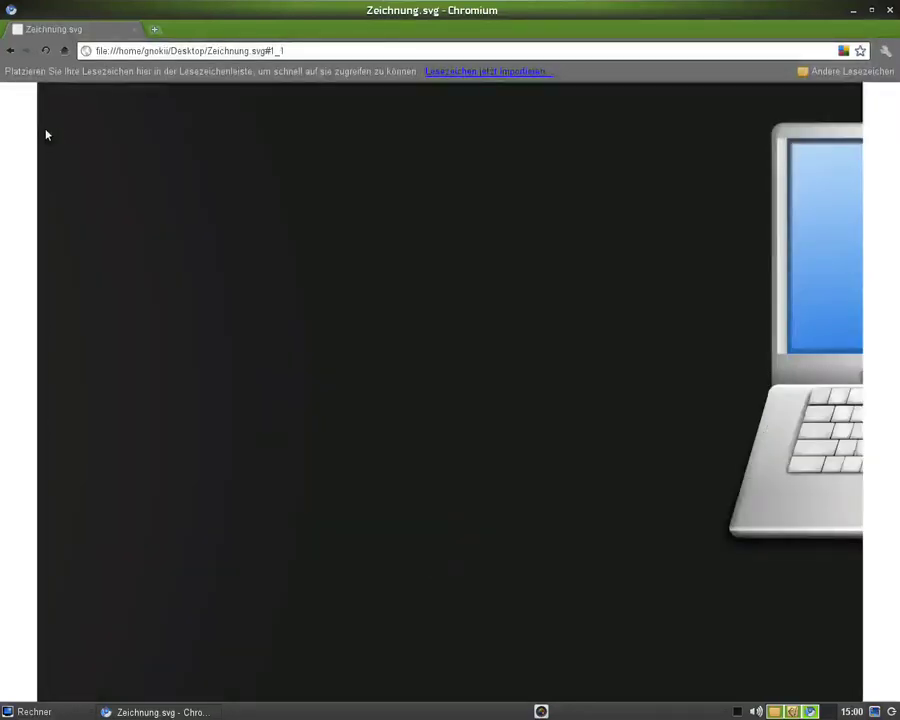
{"action": "key", "text": "Right"}
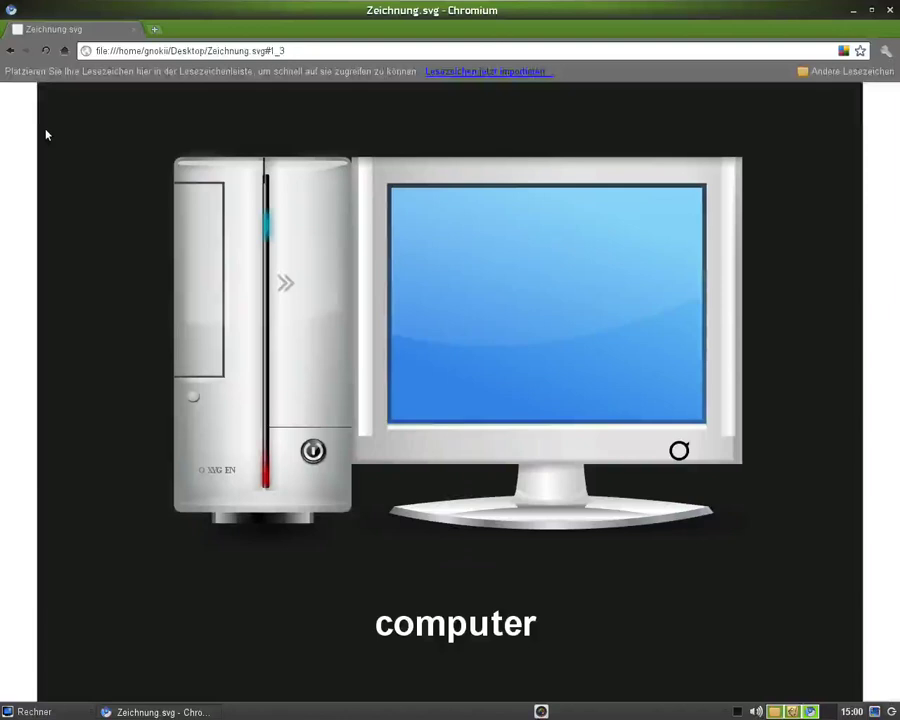
{"action": "key", "text": "Left"}
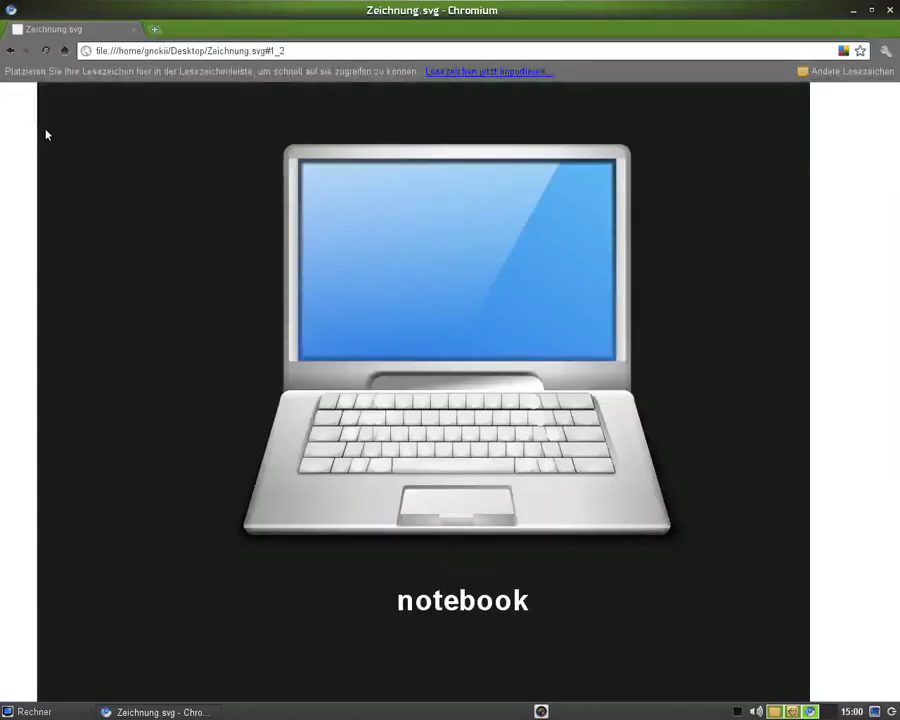
{"action": "key", "text": "Right"}
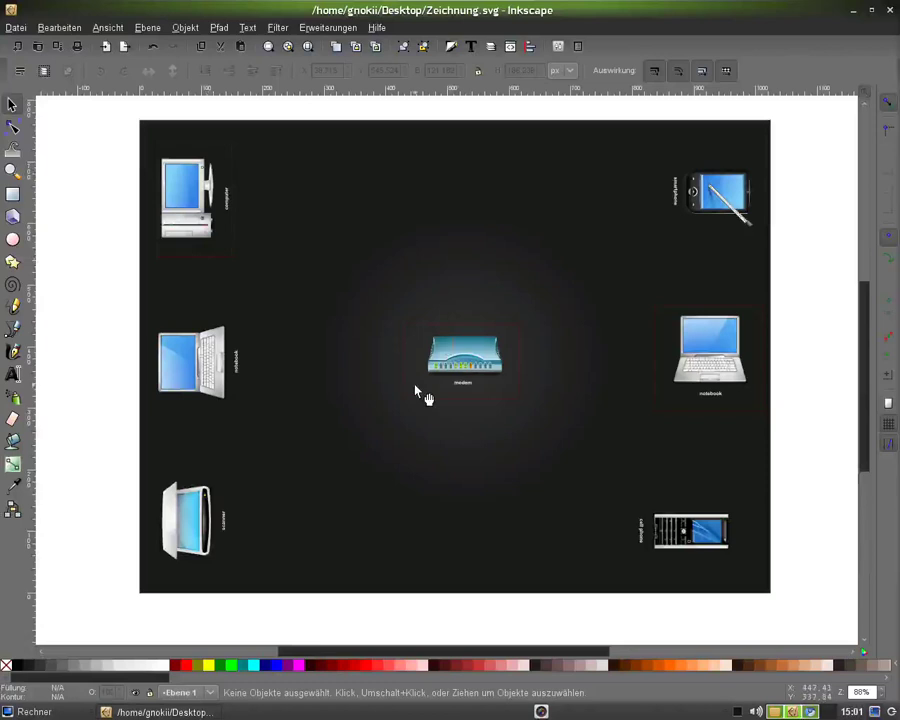
{"action": "left_click", "coordinate": [500, 360]}
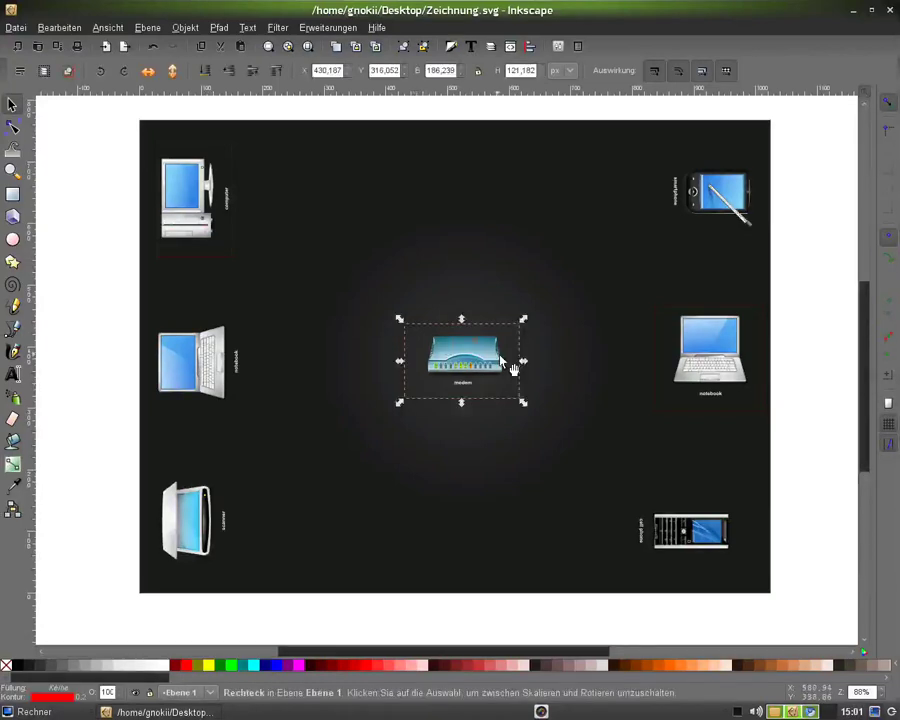